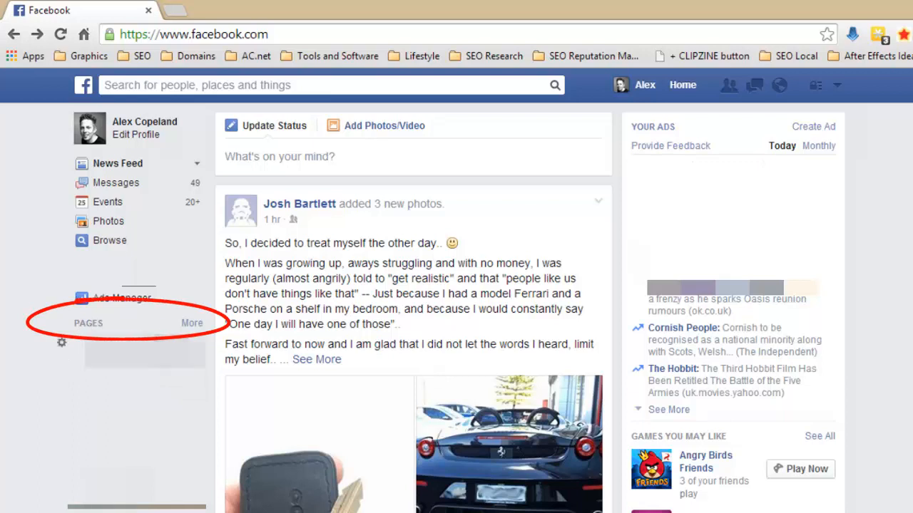
Step: Go from the Pages sidebar entry to facebook.com/pages to reach the Suggested Pages overview
left_click(98, 325)
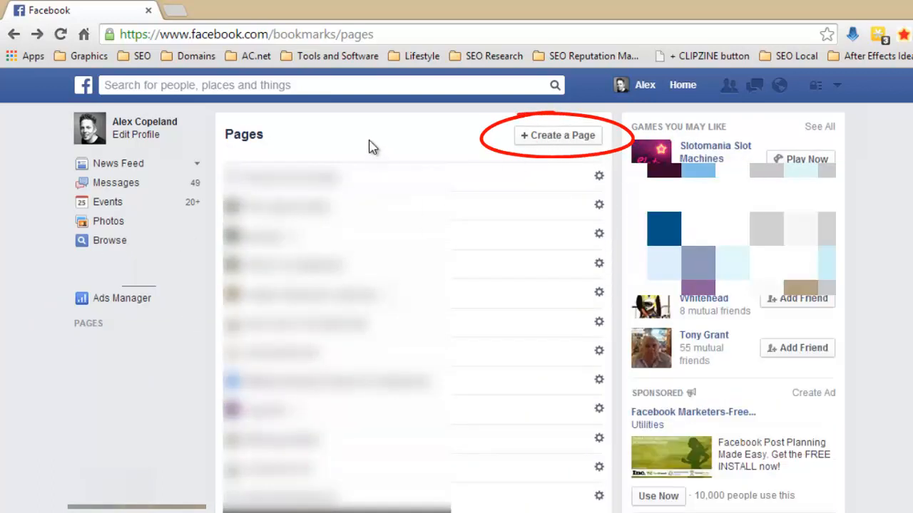
left_click_drag(274, 34, 439, 35)
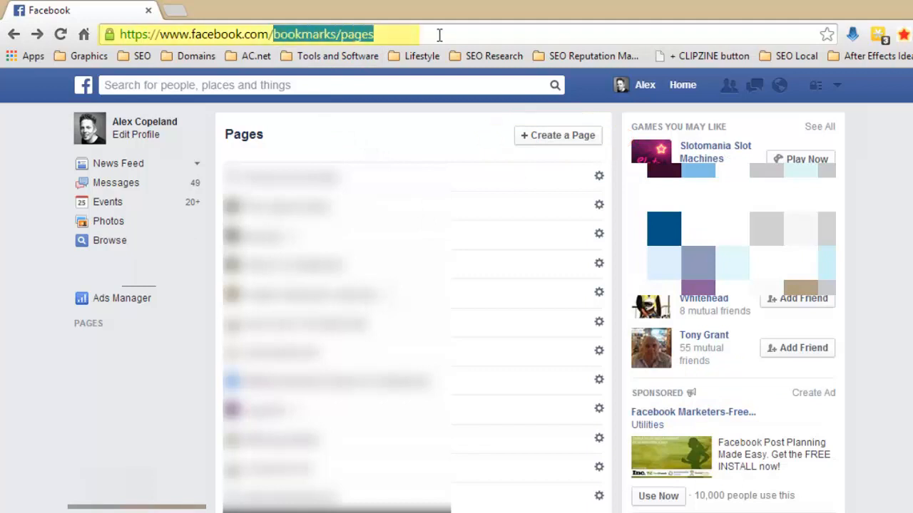
type("pages")
key("Return")
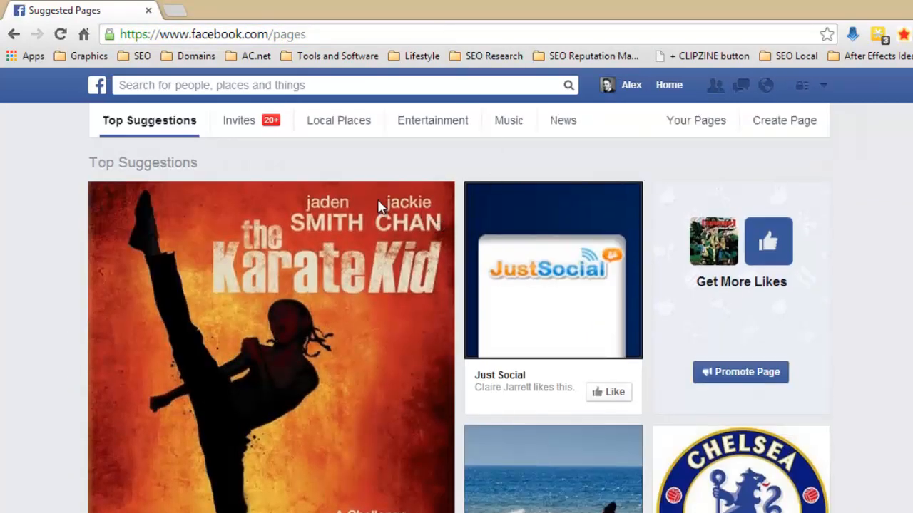
Step: Start creating a new Facebook page from the Suggested Pages screen
left_click(780, 123)
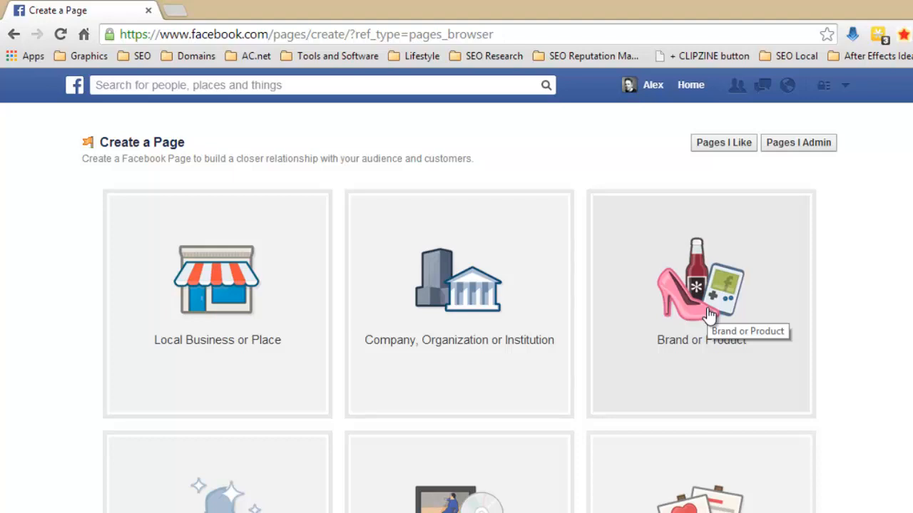
scroll(596, 322, "down", 1)
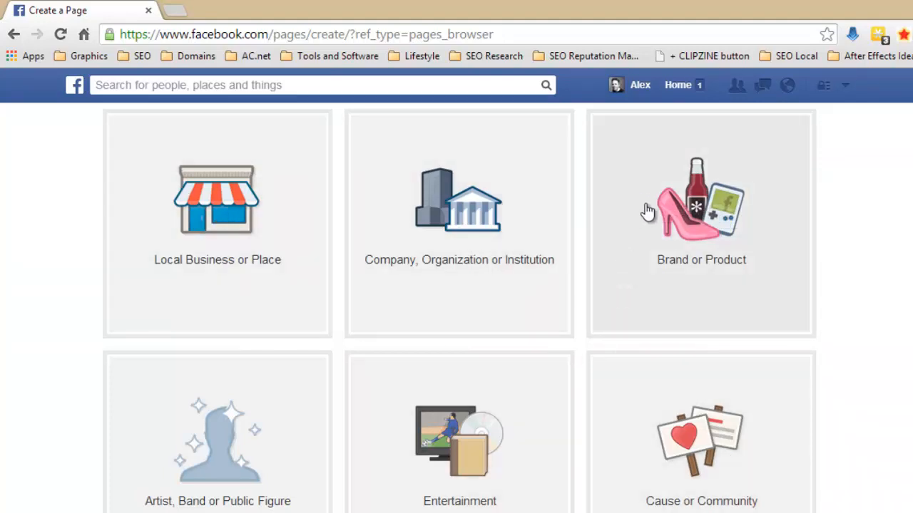
Step: Choose Brand or Product, set its category to Website and begin naming it Video Shark
left_click(701, 223)
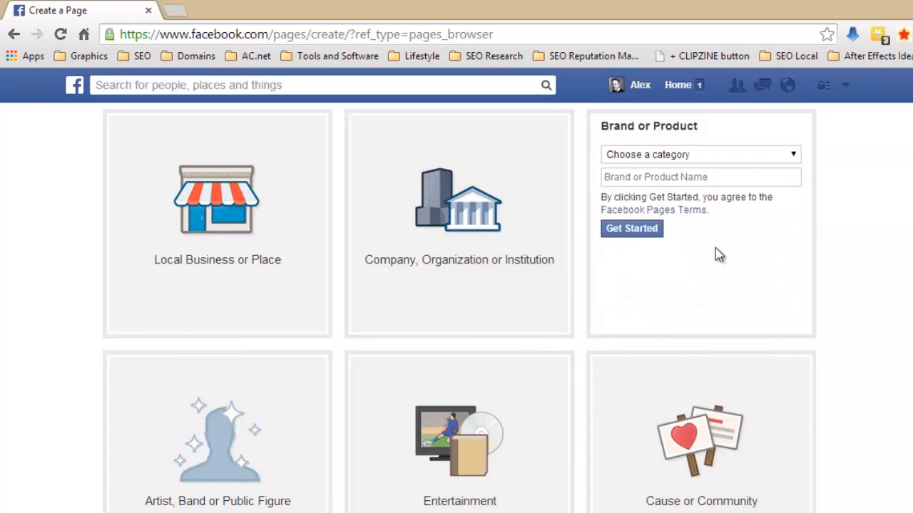
scroll(784, 274, "up", 1)
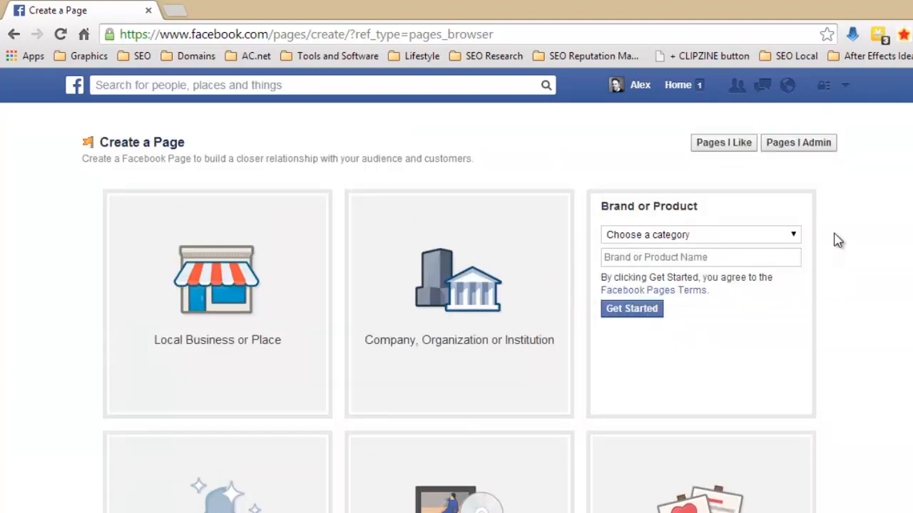
left_click(795, 235)
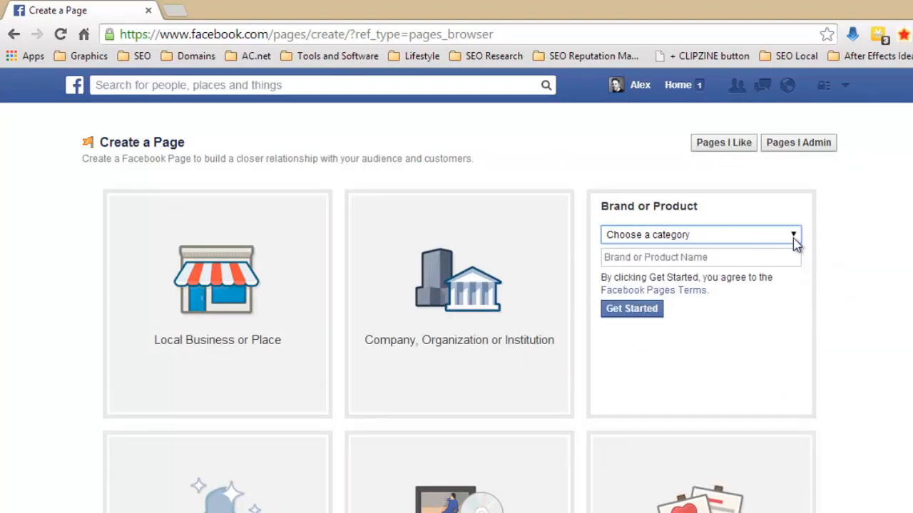
left_click(795, 237)
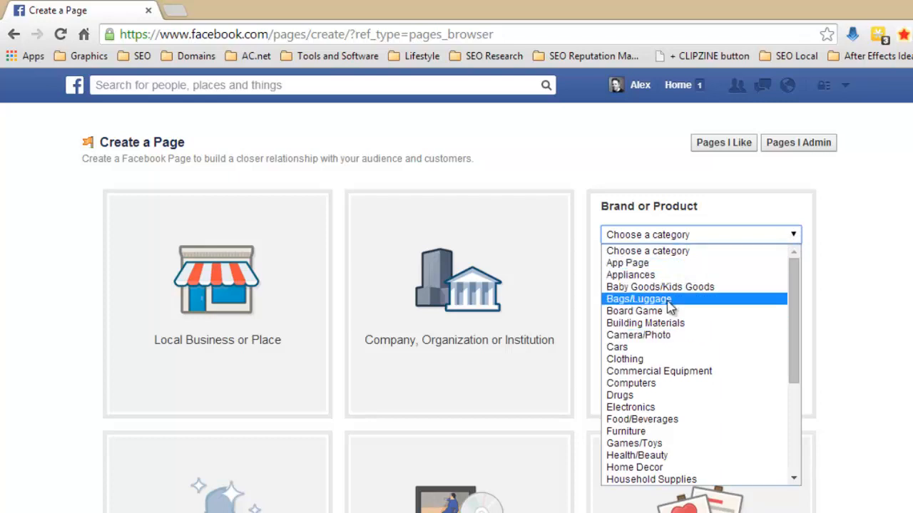
scroll(695, 320, "down", 2)
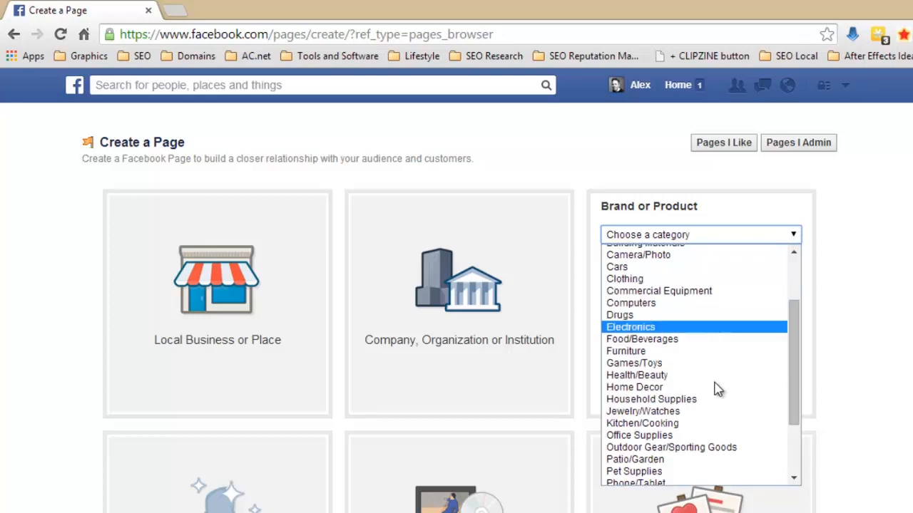
scroll(702, 386, "down", 2)
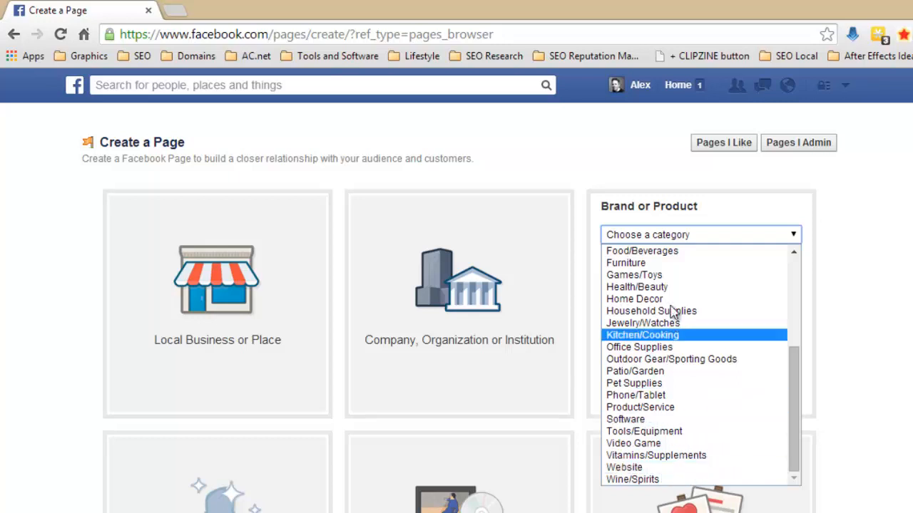
left_click(654, 468)
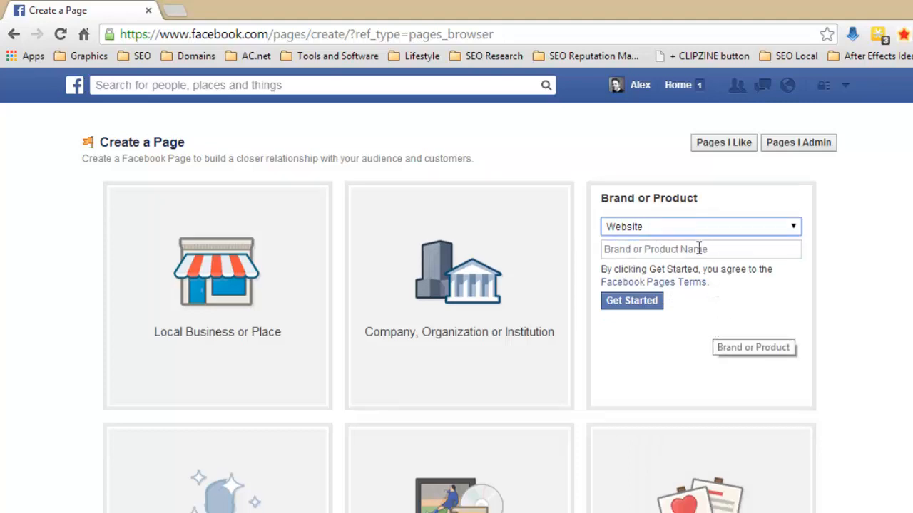
left_click(699, 249)
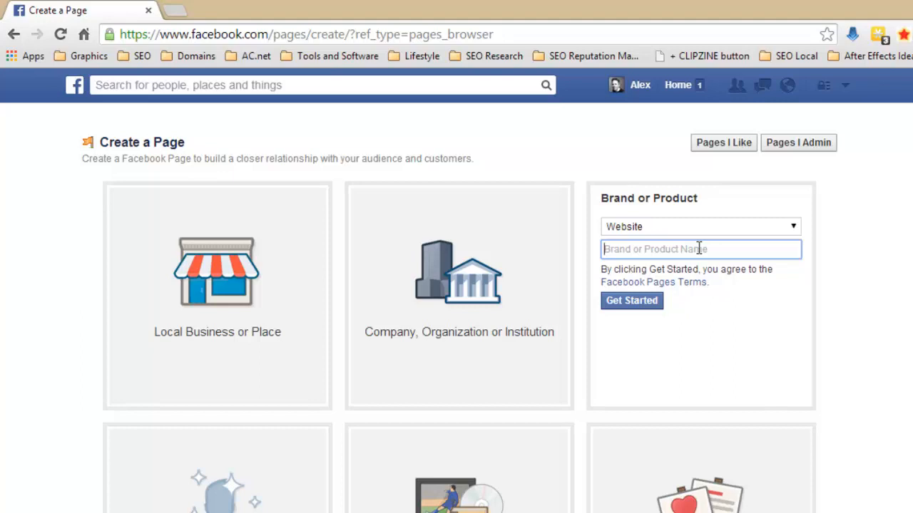
type("Video Shark")
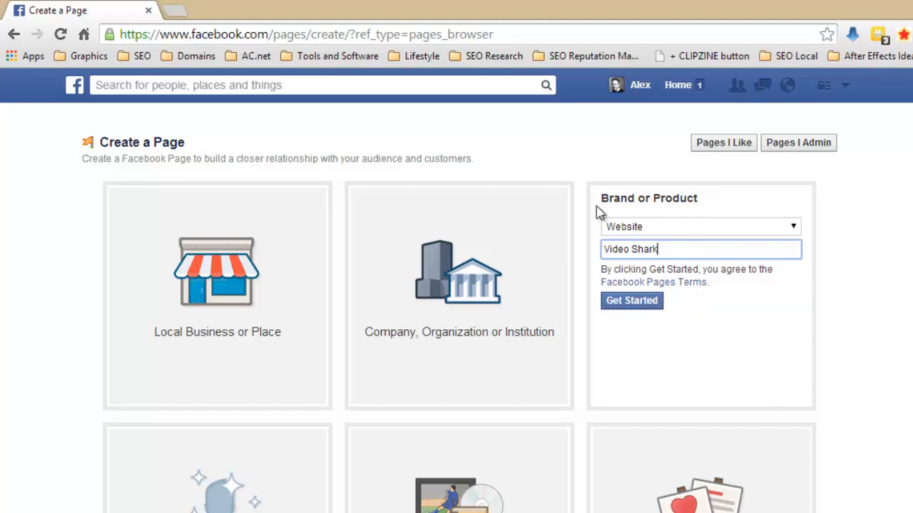
Step: Create the Video Shark page with Get Started and begin writing its video-making description
left_click(626, 302)
left_click(634, 301)
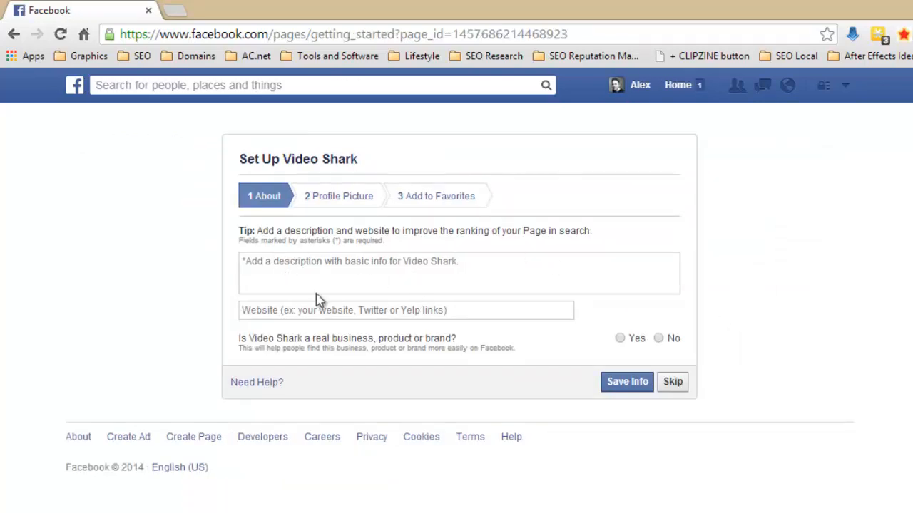
left_click(420, 263)
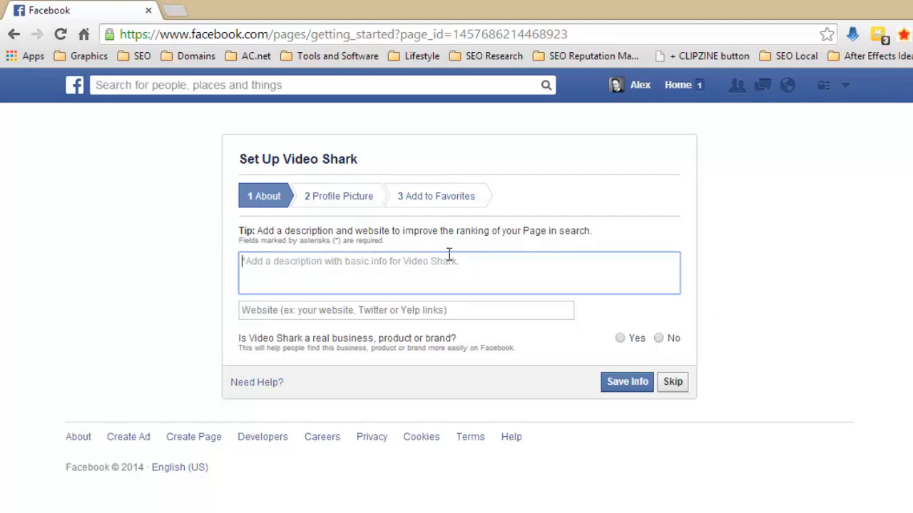
left_click(449, 255)
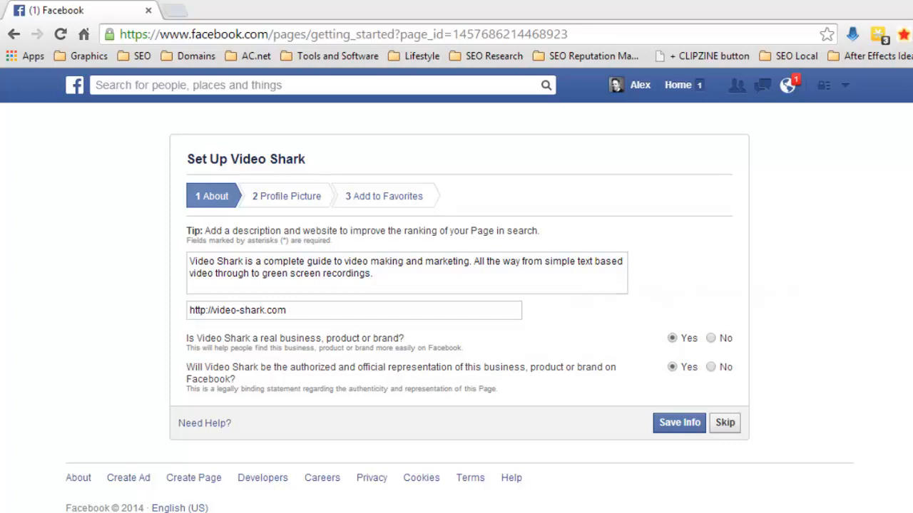
Step: Enter the video-shark.com website, mark Video Shark as the official representation and save the About info
key("Tab")
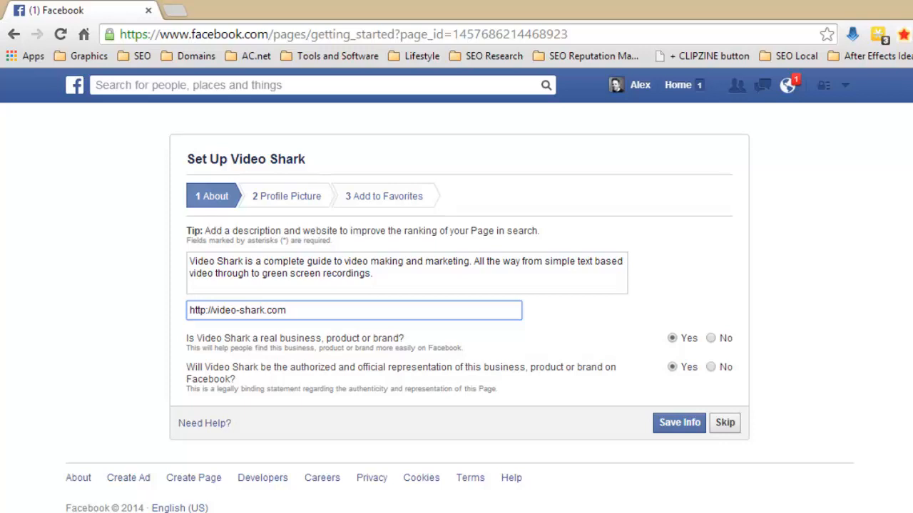
key("Tab")
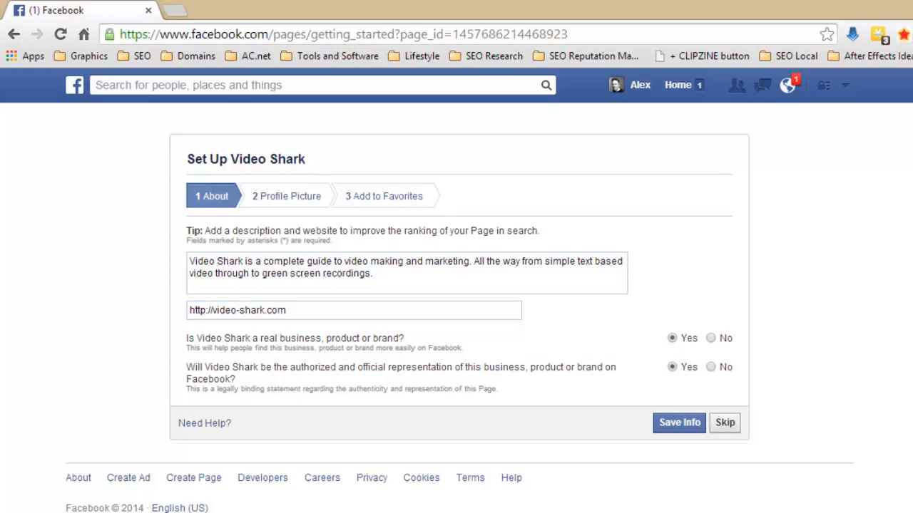
key("Tab")
key("Right")
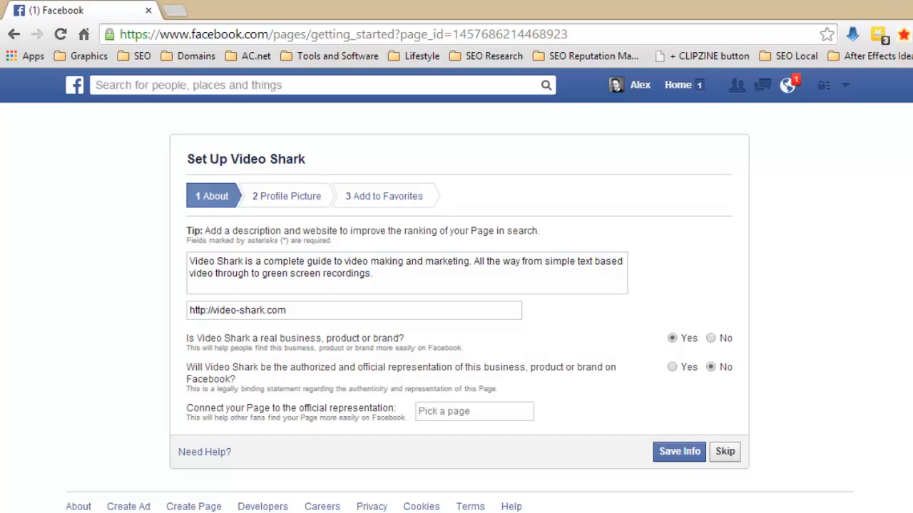
left_click(671, 366)
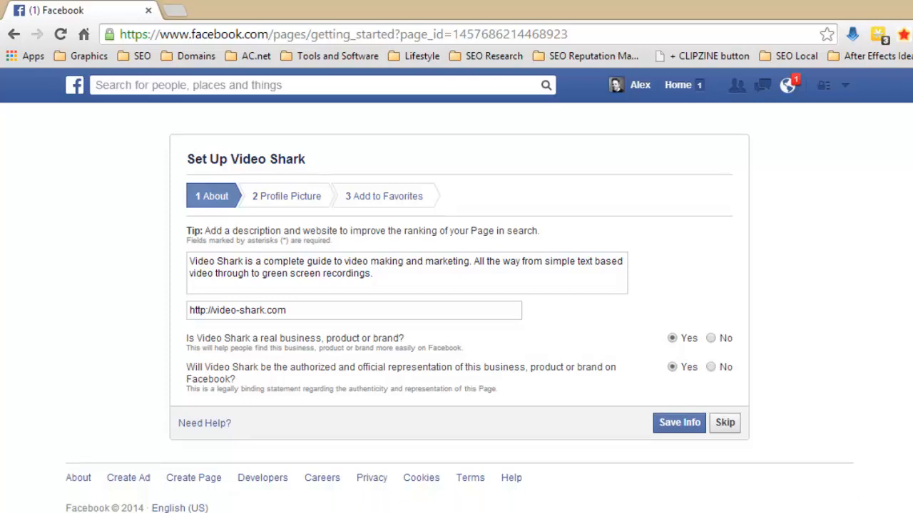
key("Return")
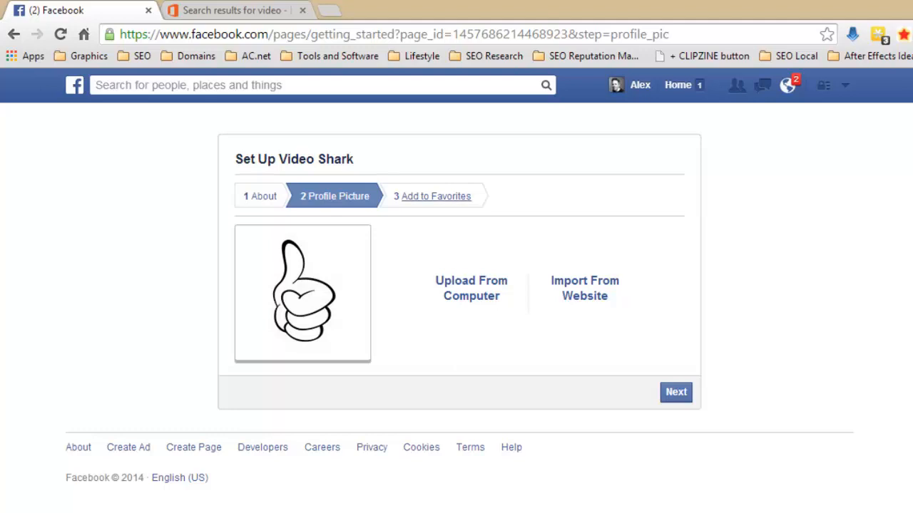
Step: Continue past the profile picture step to Add to Favorites
left_click(676, 392)
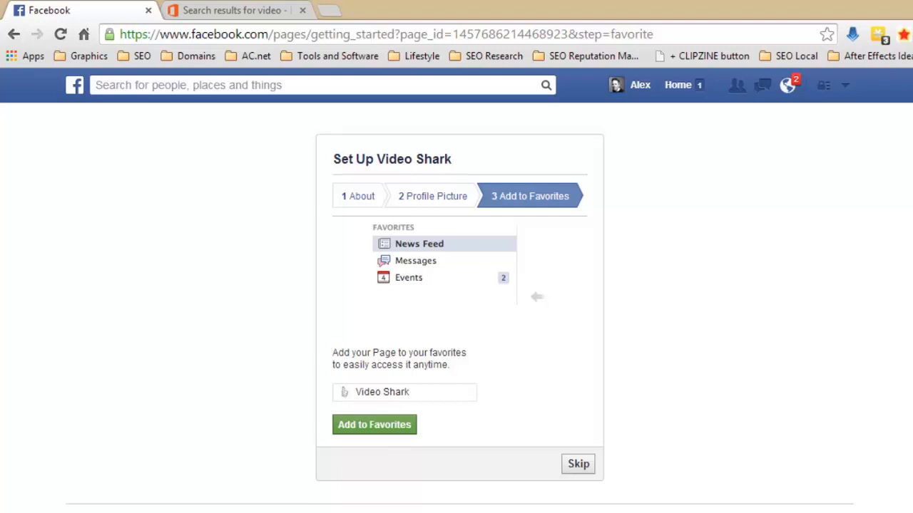
Step: Add Video Shark to favorites and finish setup so the new Page opens
left_click(374, 425)
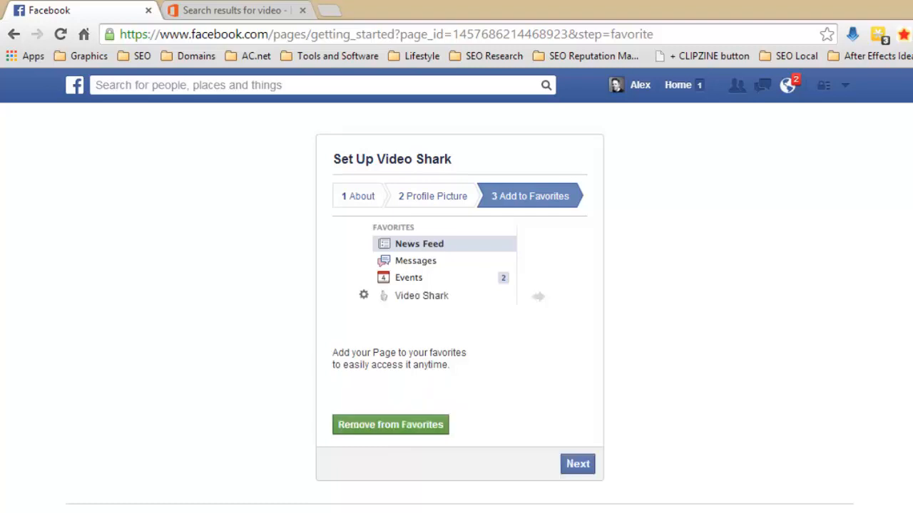
left_click(578, 465)
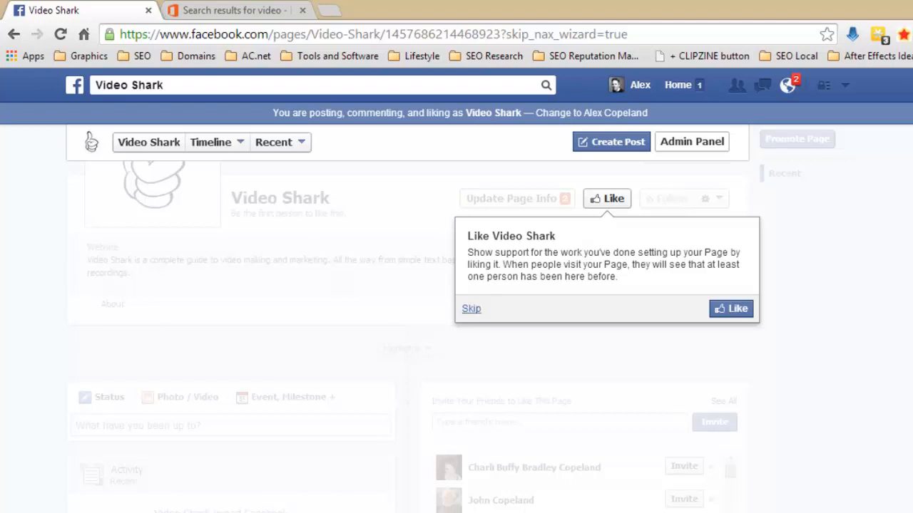
Step: Skip the Like Video Shark tip and close the Invite Your Email Contacts tip
left_click(471, 308)
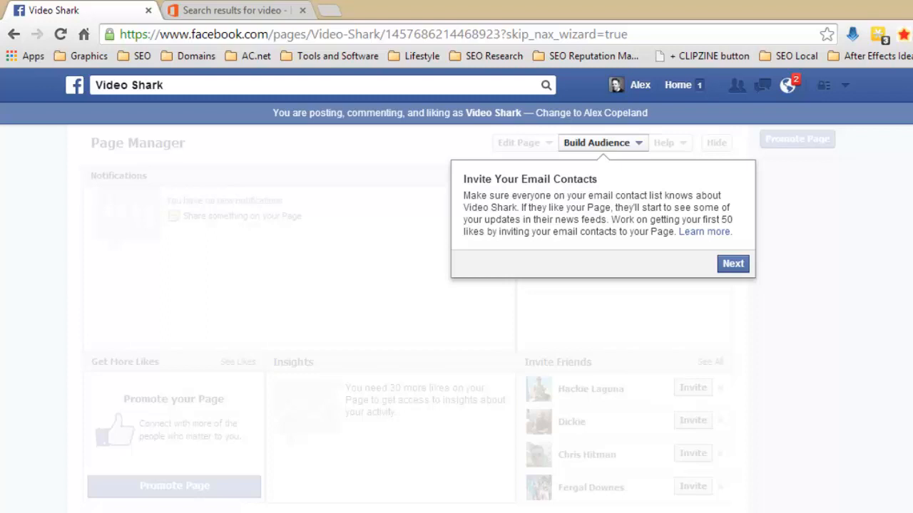
left_click(733, 263)
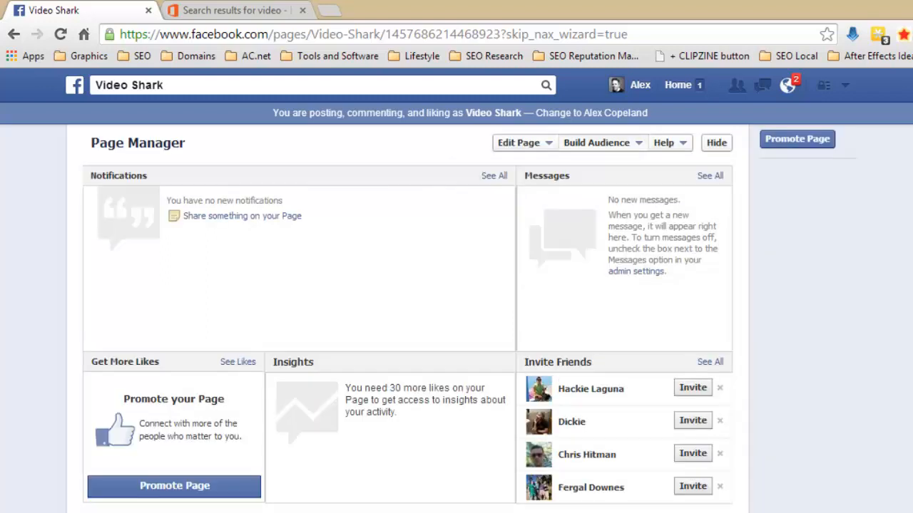
scroll(456, 321, "down", 1)
scroll(457, 320, "up", 1)
scroll(624, 428, "down", 5)
scroll(624, 428, "up", 3)
scroll(624, 428, "up", 3)
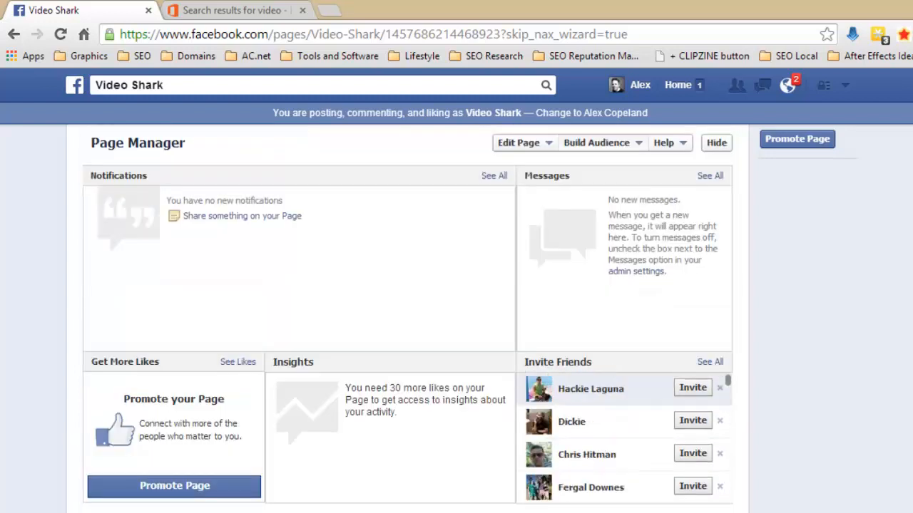
scroll(624, 428, "down", 2)
scroll(624, 428, "up", 2)
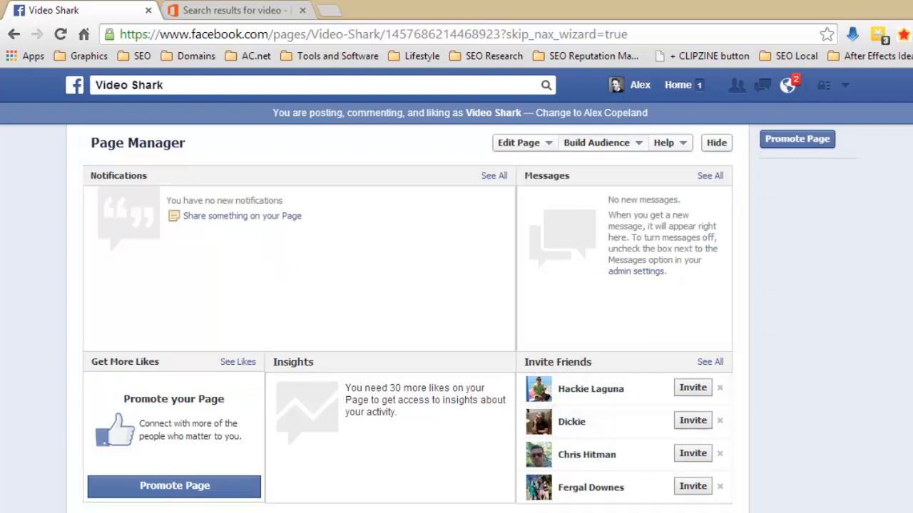
scroll(624, 399, "down", 1)
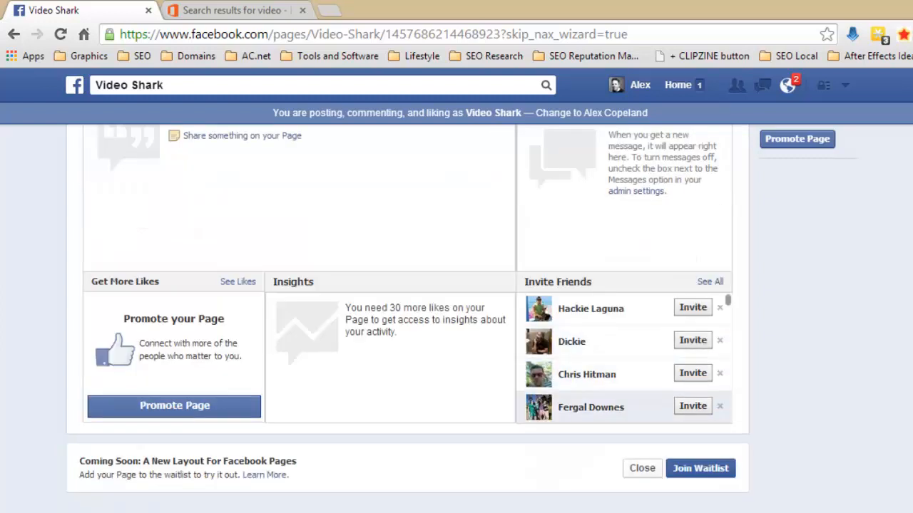
scroll(624, 399, "up", 1)
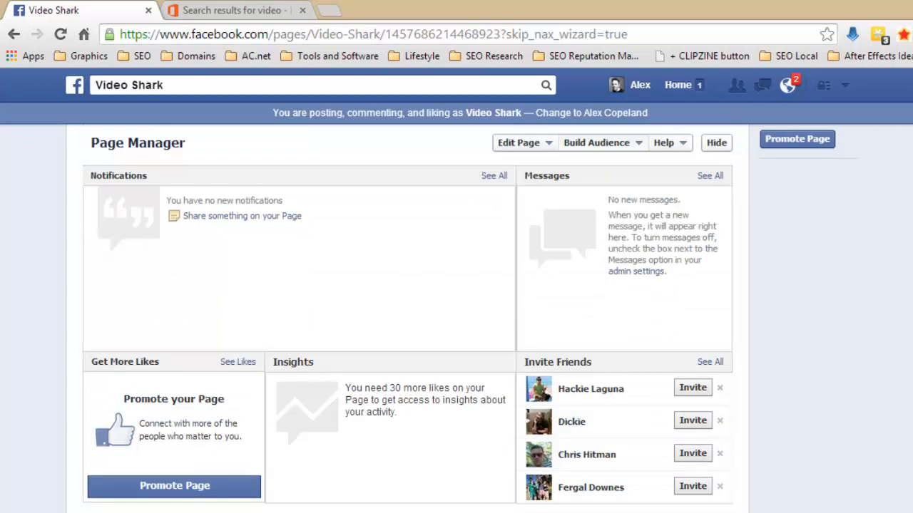
Step: Hide the Page Manager panel, join the new Page layout waitlist and dismiss the notice
left_click(716, 143)
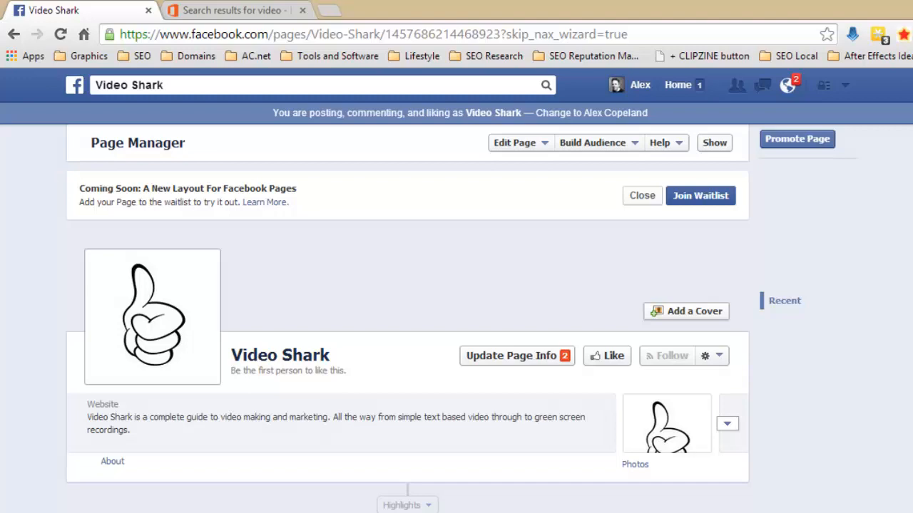
left_click(701, 195)
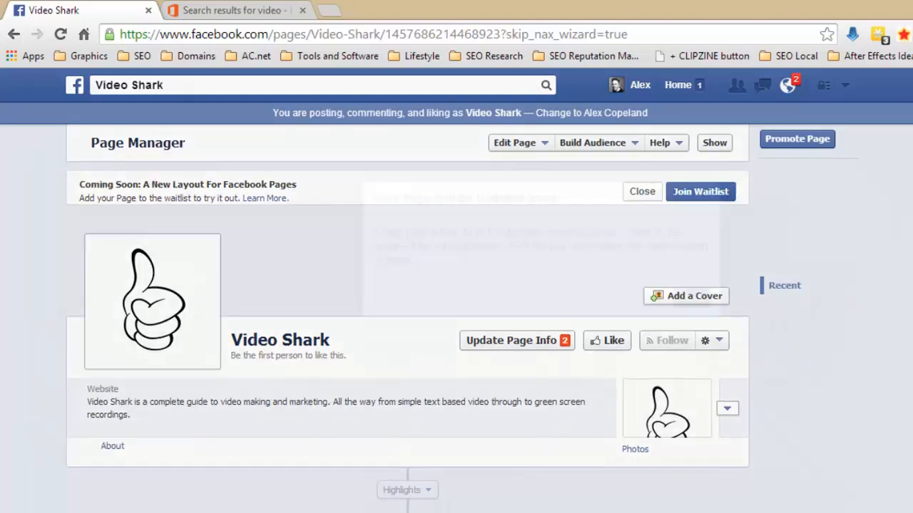
left_click(691, 298)
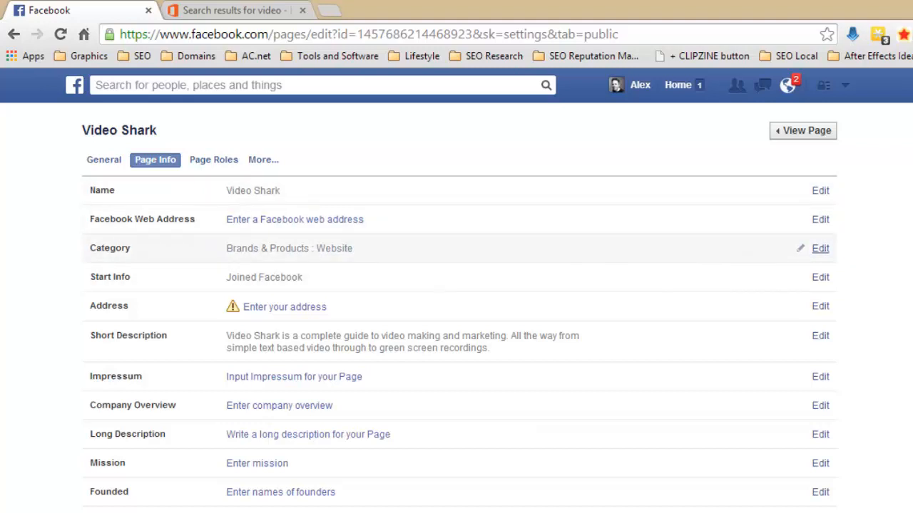
scroll(784, 271, "down", 1)
scroll(784, 285, "up", 1)
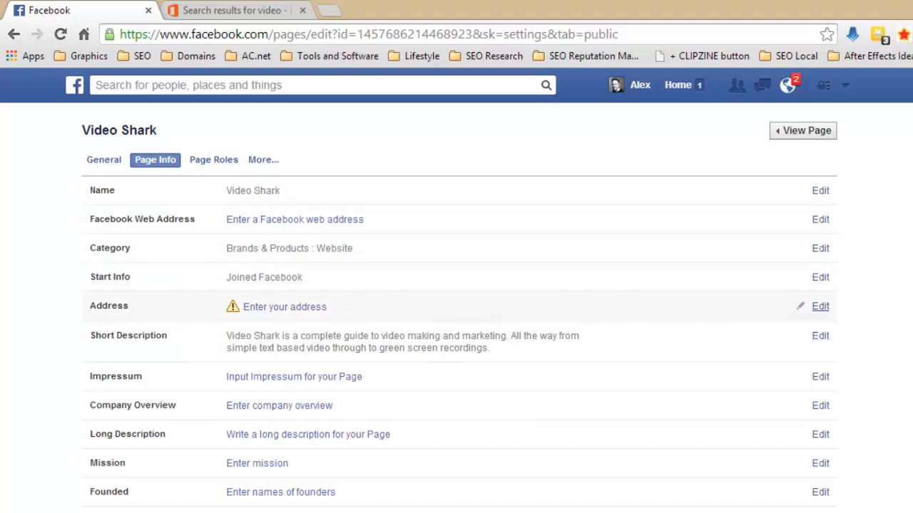
scroll(456, 307, "down", 1)
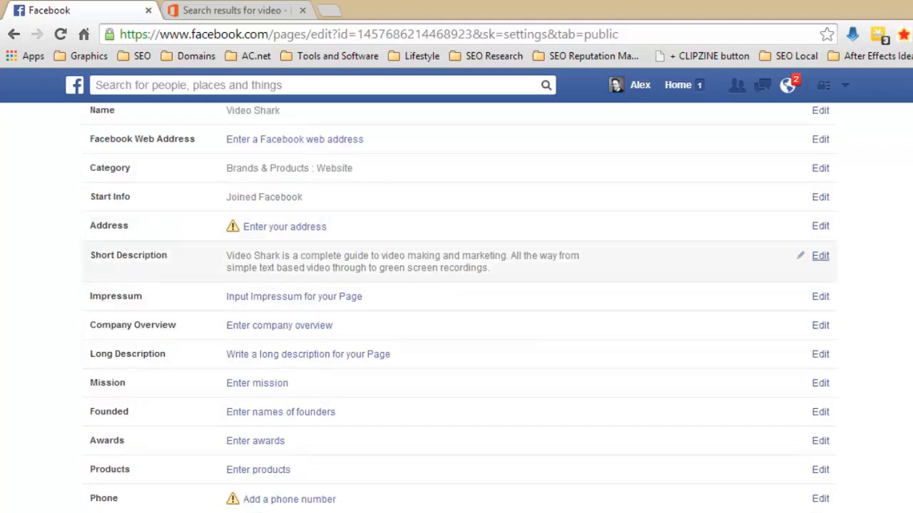
scroll(456, 296, "down", 1)
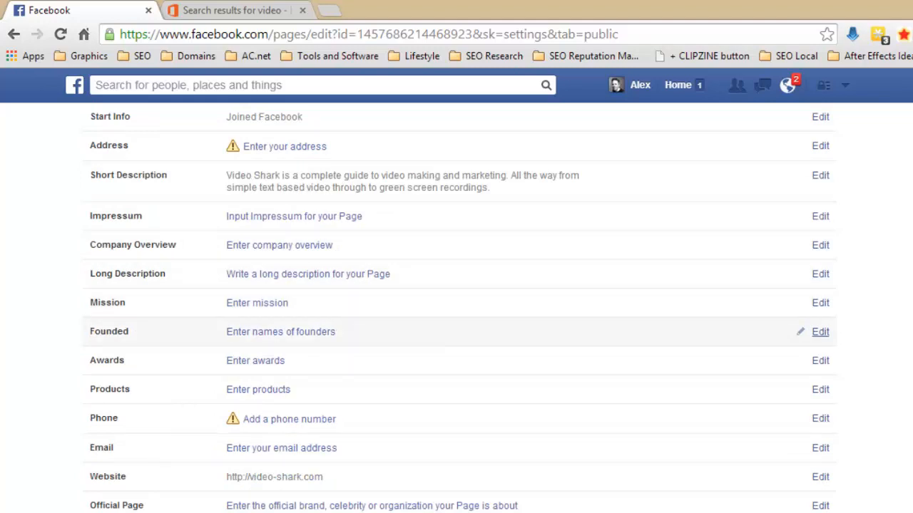
scroll(457, 335, "down", 1)
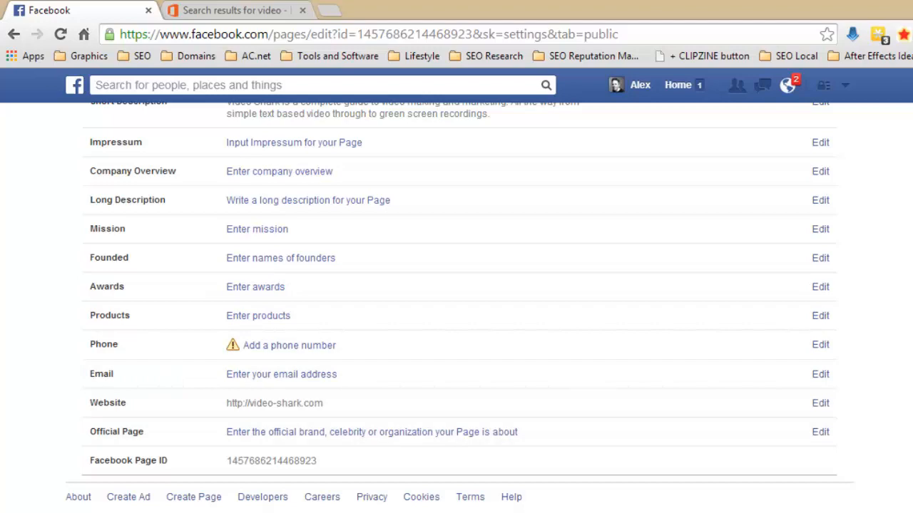
scroll(813, 464, "up", 3)
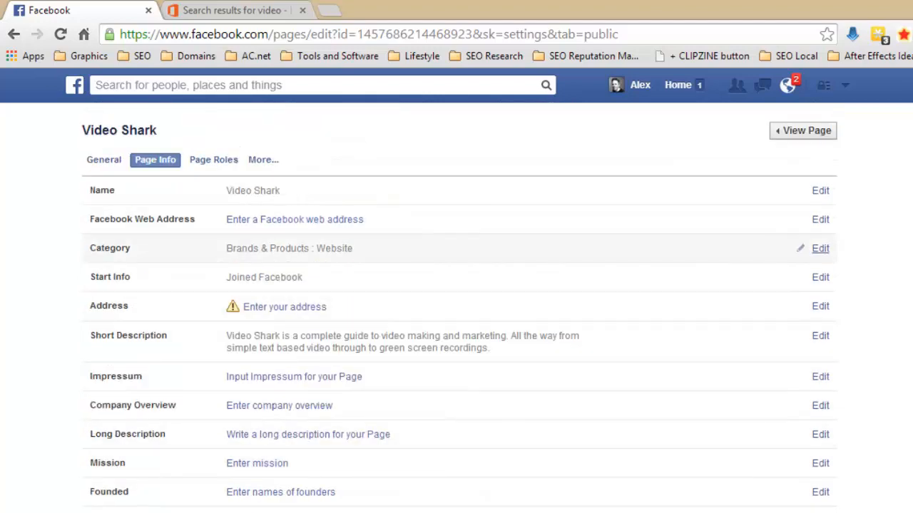
Step: Attempt editing the Facebook Web Address, seeing the 25-fans requirement, and close the search-results tab
left_click(820, 219)
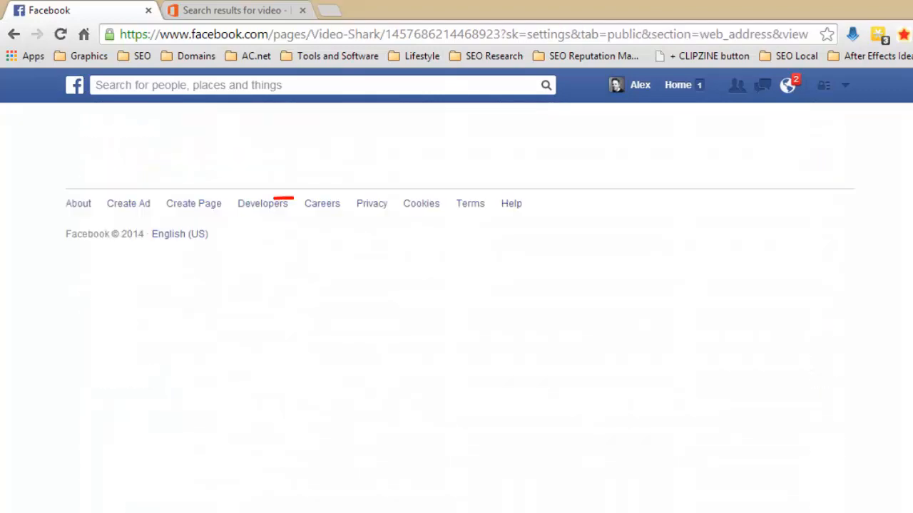
left_click(820, 220)
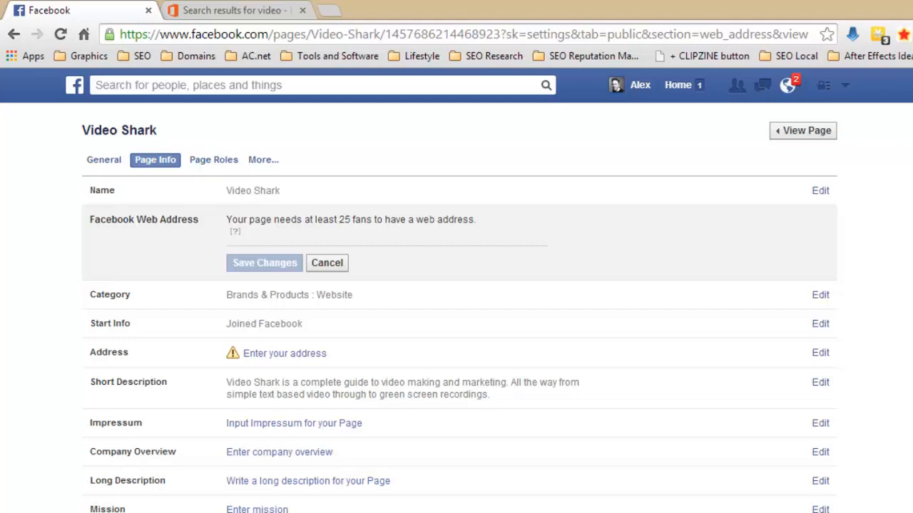
left_click(303, 10)
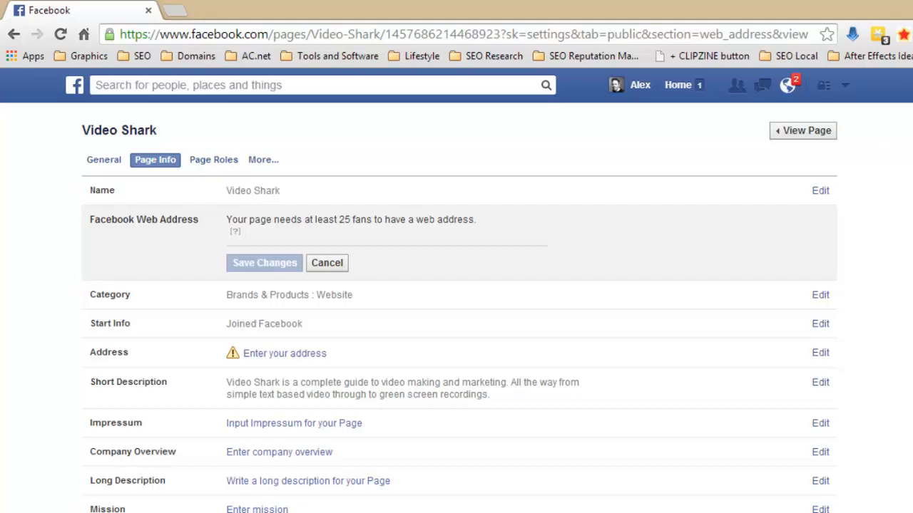
scroll(821, 306, "down", 1)
scroll(820, 306, "up", 1)
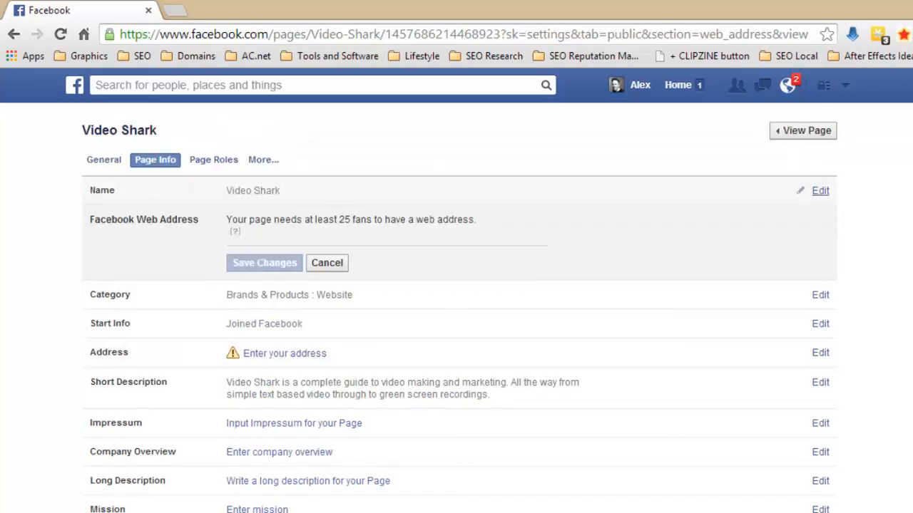
scroll(820, 299, "down", 1)
scroll(820, 299, "up", 1)
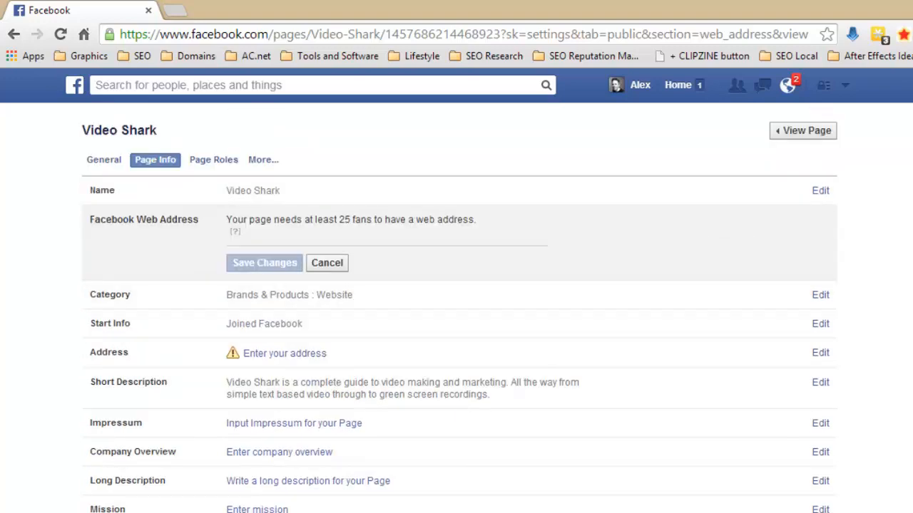
Step: Review Page Roles for admins, then return to the public Video Shark page
left_click(213, 160)
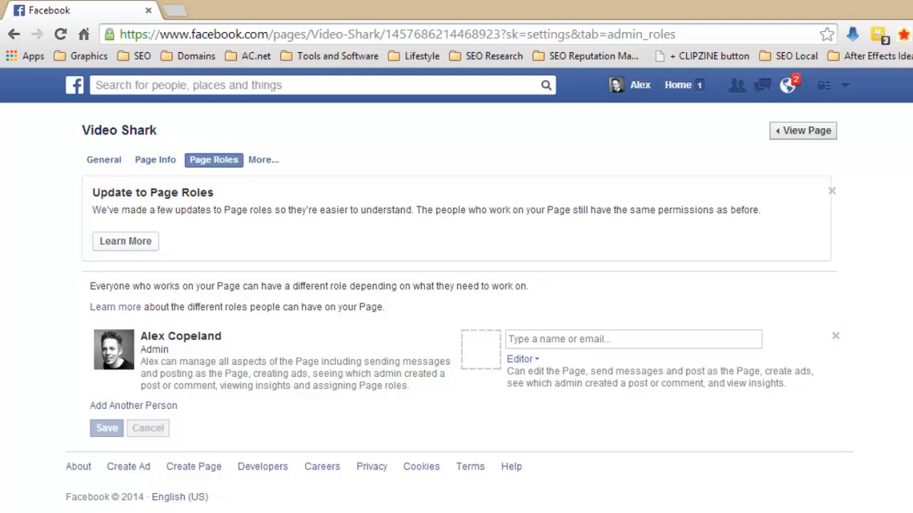
scroll(457, 306, "down", 1)
scroll(456, 263, "up", 1)
scroll(456, 368, "down", 1)
scroll(456, 285, "up", 1)
left_click(803, 130)
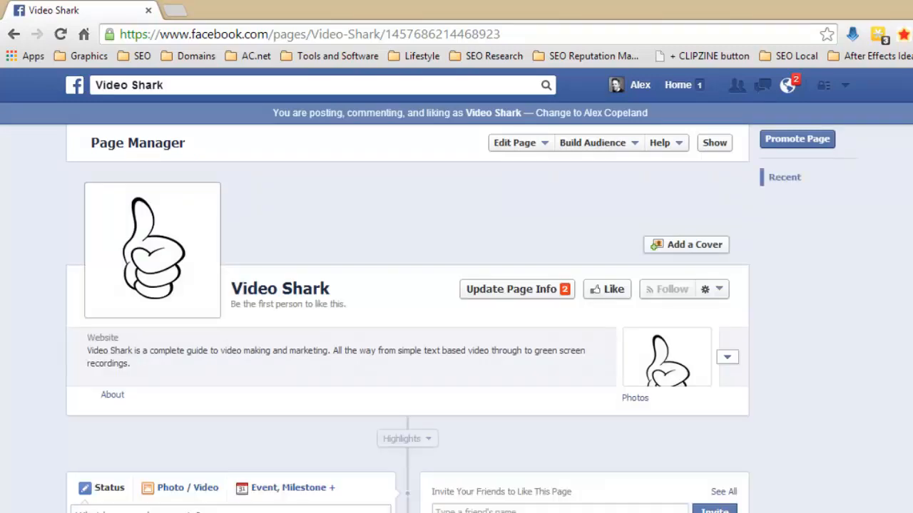
scroll(407, 313, "down", 3)
scroll(407, 314, "up", 3)
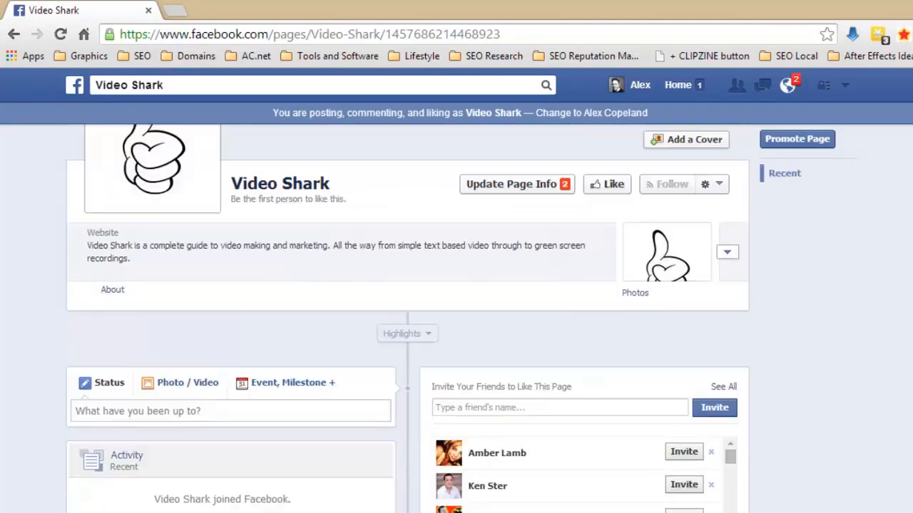
scroll(406, 313, "down", 2)
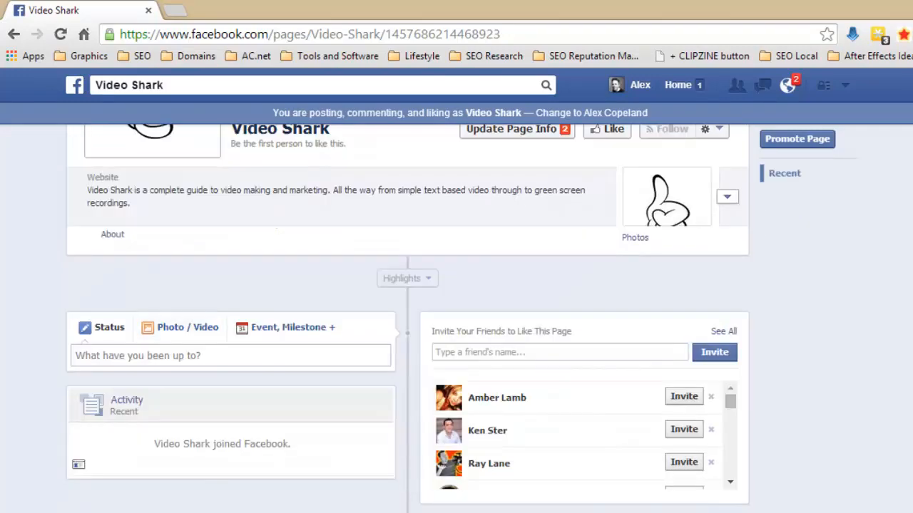
Step: Post the status "Video Shark is on Facebook!" to the page's timeline
left_click(230, 355)
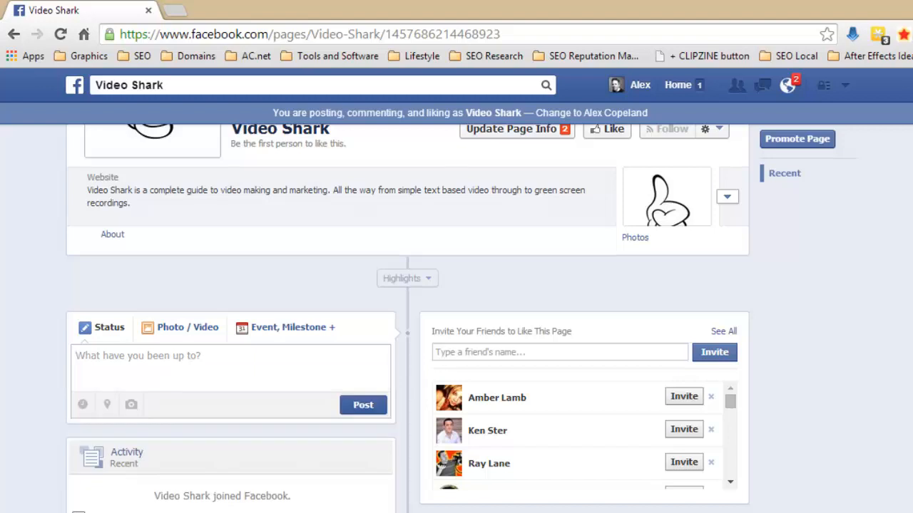
type("Video Shrak")
key("BackSpace")
key("BackSpace")
key("BackSpace")
key("BackSpace")
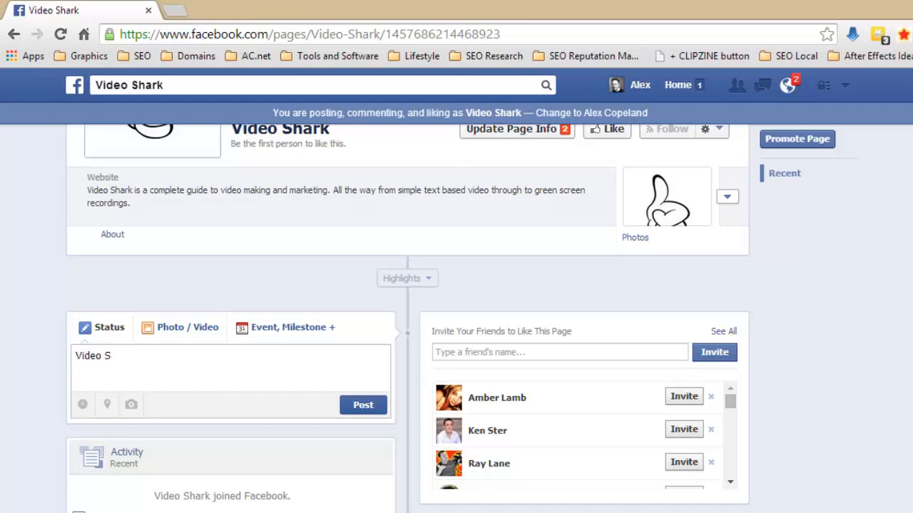
type("hark is on Facebook!")
left_click(363, 405)
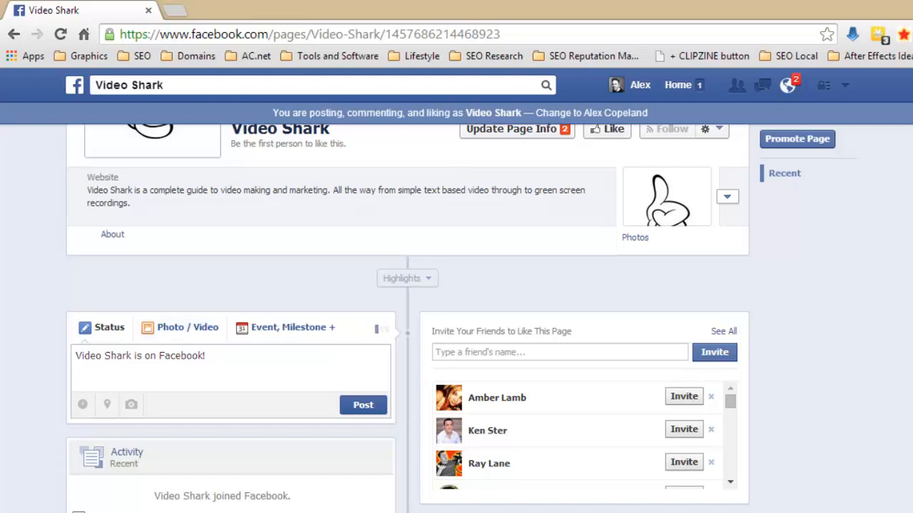
scroll(407, 321, "down", 1)
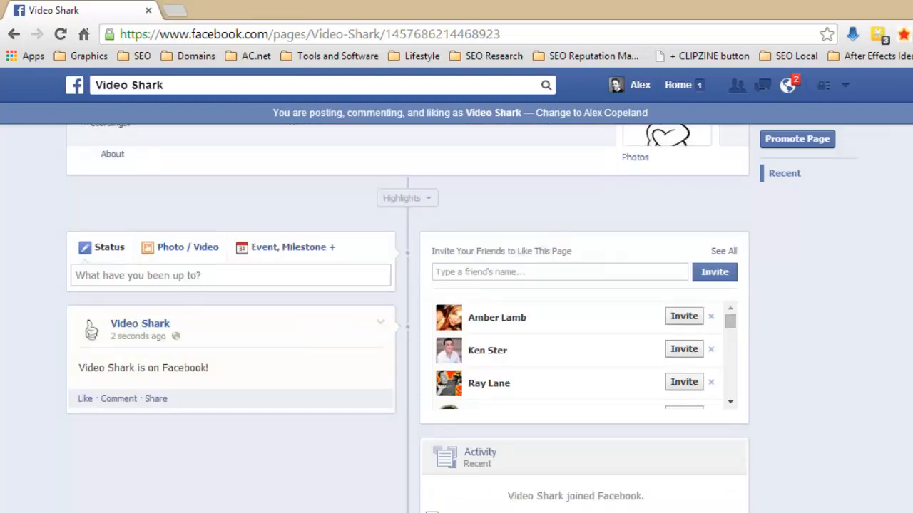
scroll(407, 321, "up", 3)
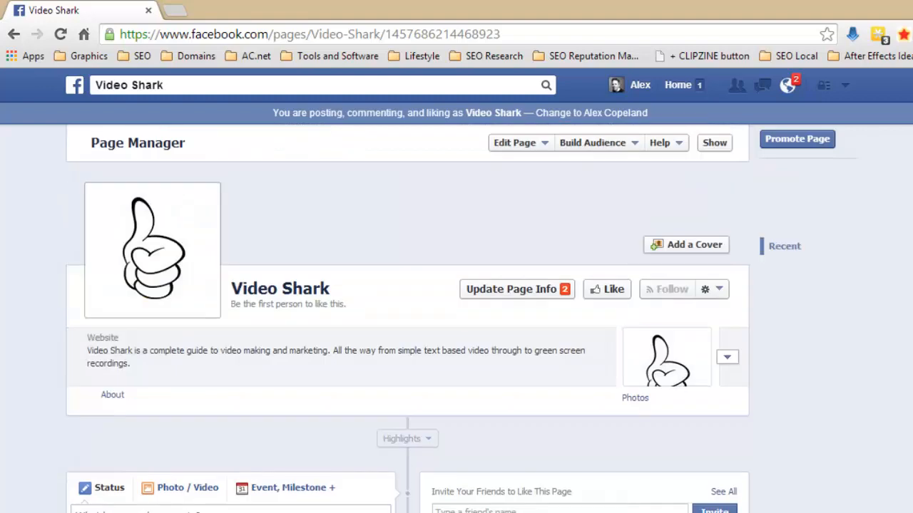